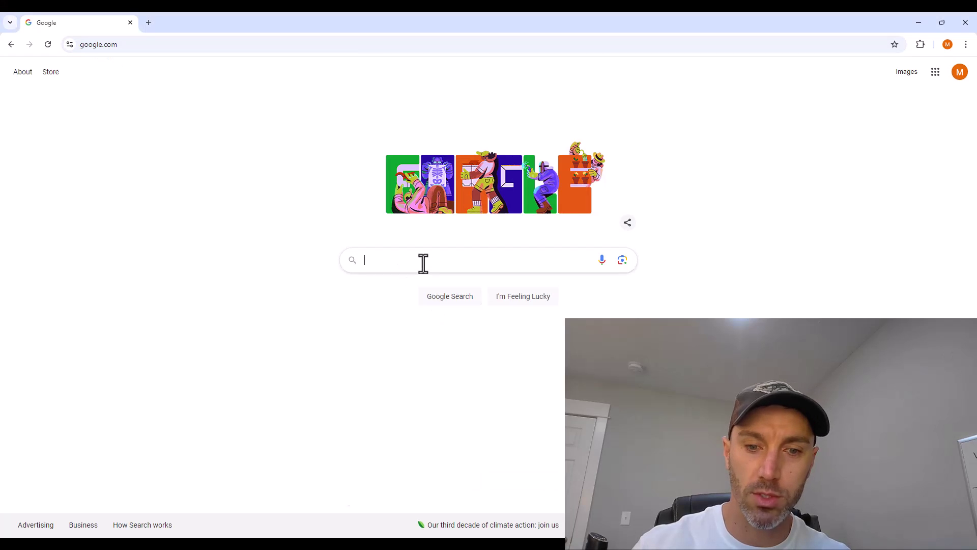
# - Search Google for webhostmost and open Web Host Most's Free Hosting 125Mb page
pyautogui.write('webm')
pyautogui.write('hostmost')
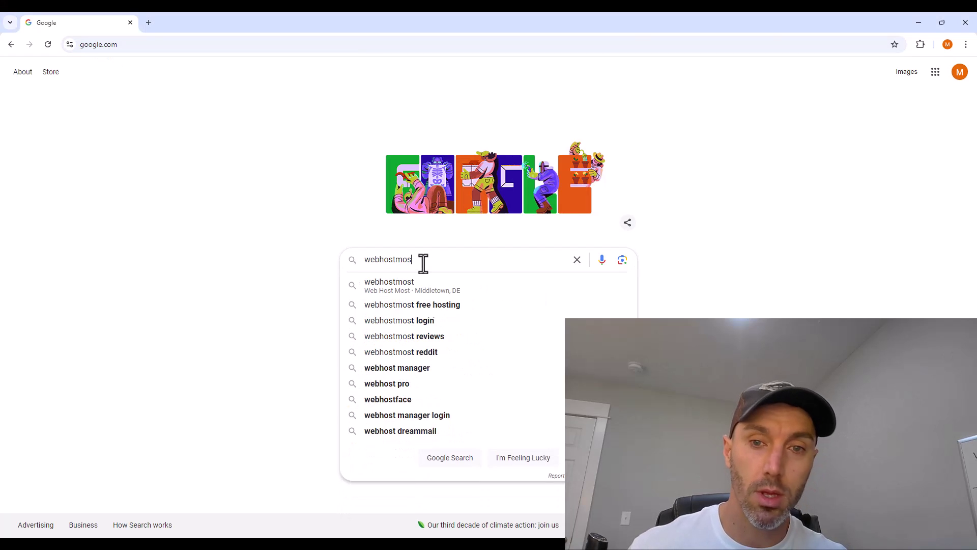
pyautogui.press('Return')
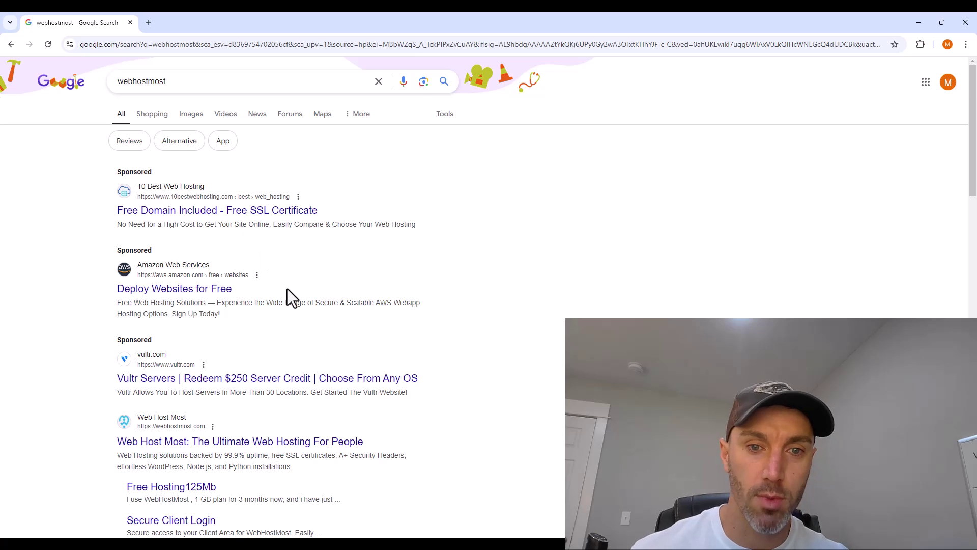
pyautogui.scroll(-2, 287, 289)
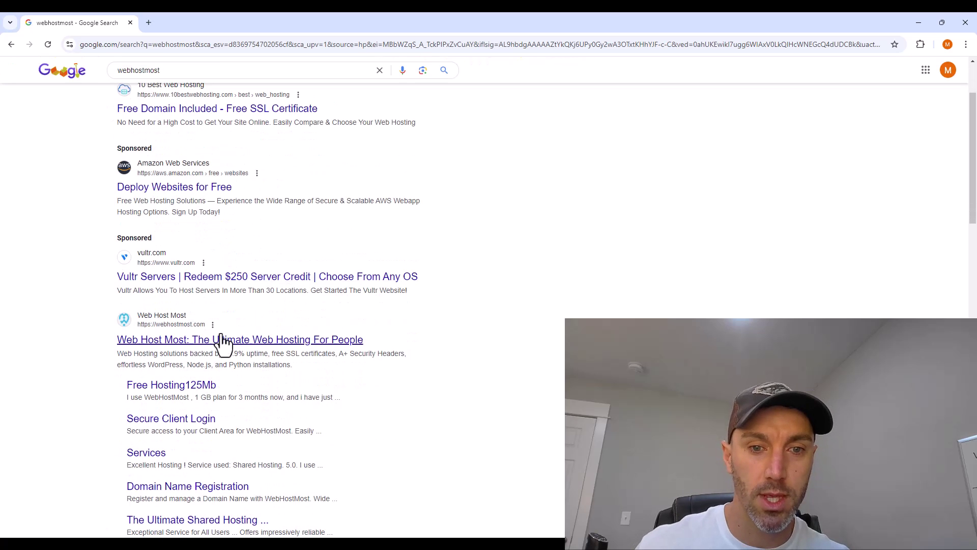
pyautogui.click(200, 390)
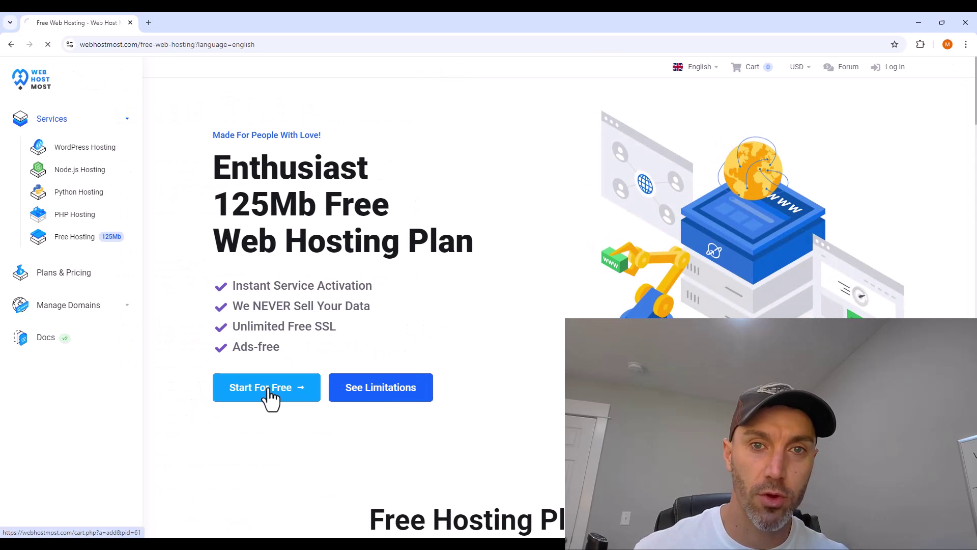
# - Start the free 125Mb plan using own domain timberlandboot.net, changing the extension from com to net
pyautogui.click(270, 392)
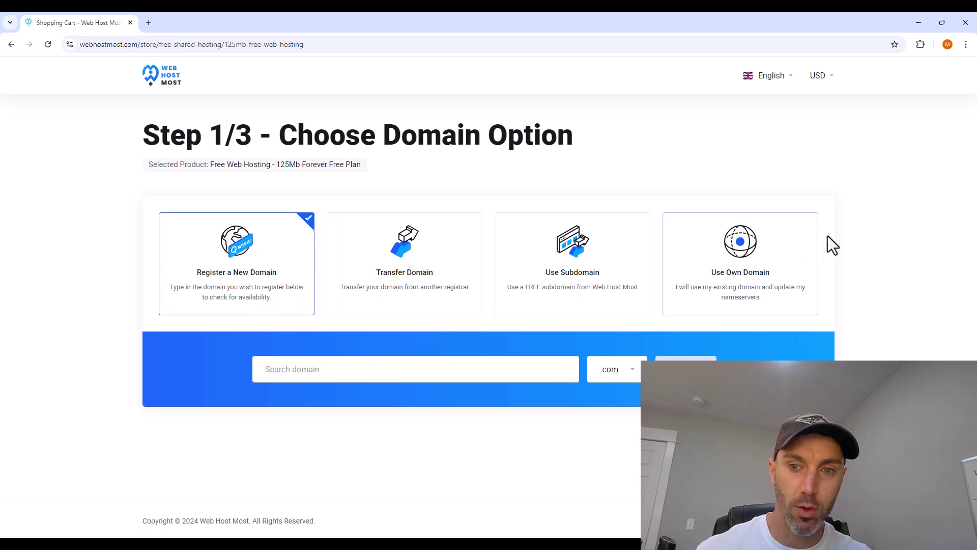
pyautogui.click(764, 275)
pyautogui.click(479, 370)
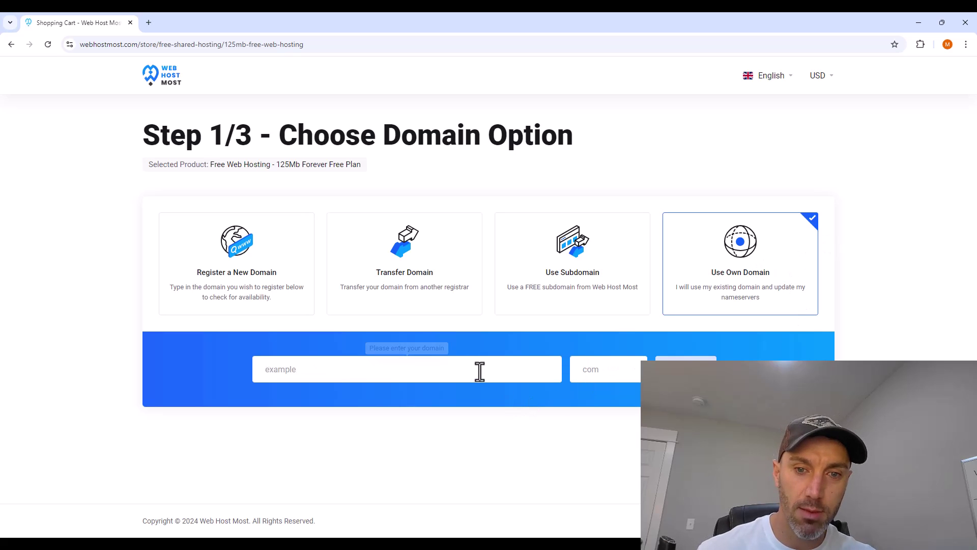
pyautogui.write('timberlandboot')
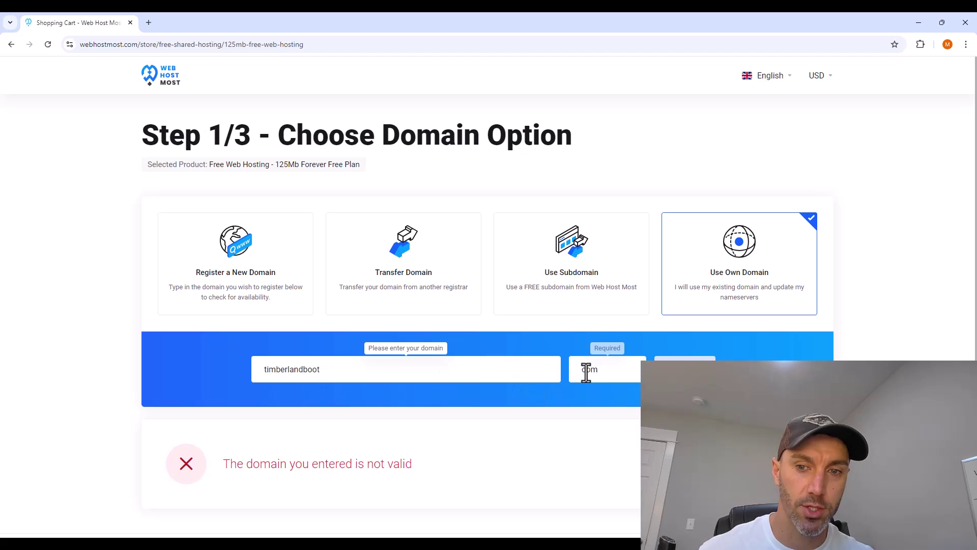
pyautogui.doubleClick(588, 370)
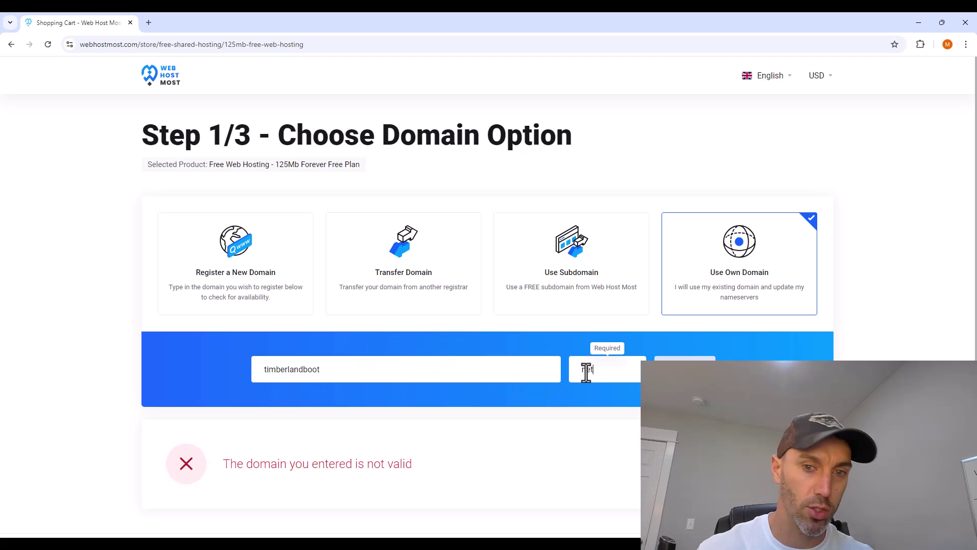
pyautogui.write('net')
pyautogui.press('Return')
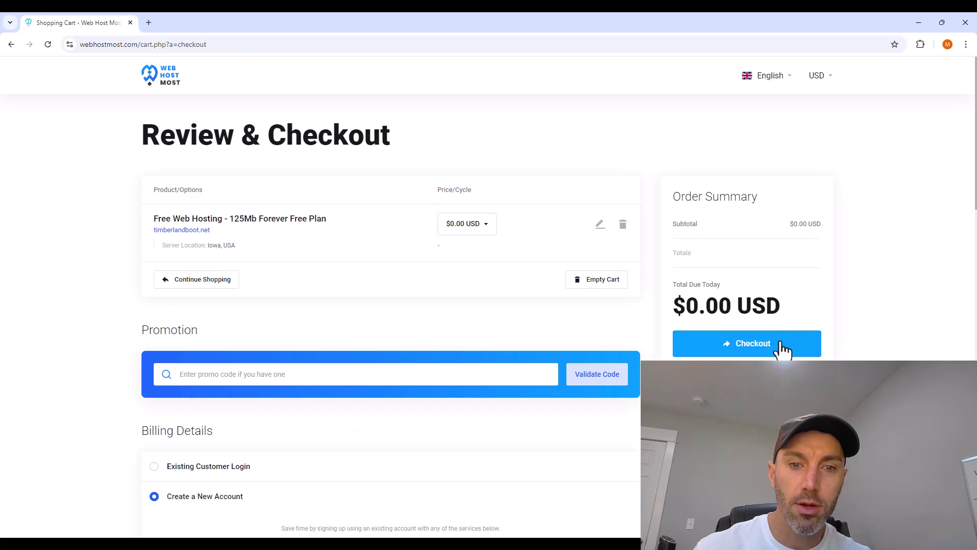
# - Create the Web Host Most account by signing in with Google and allowing access
pyautogui.scroll(-1, 290, 305)
pyautogui.scroll(-1, 294, 318)
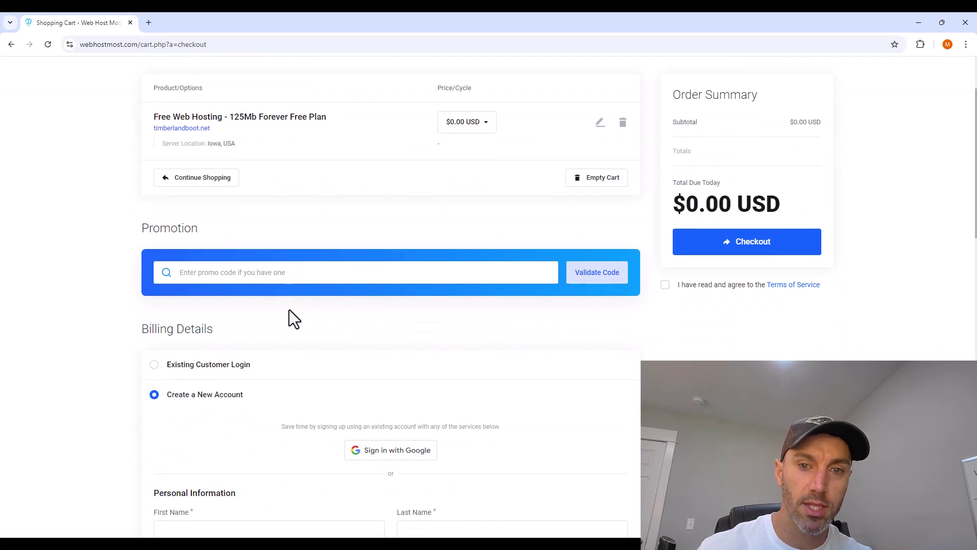
pyautogui.scroll(-4, 289, 310)
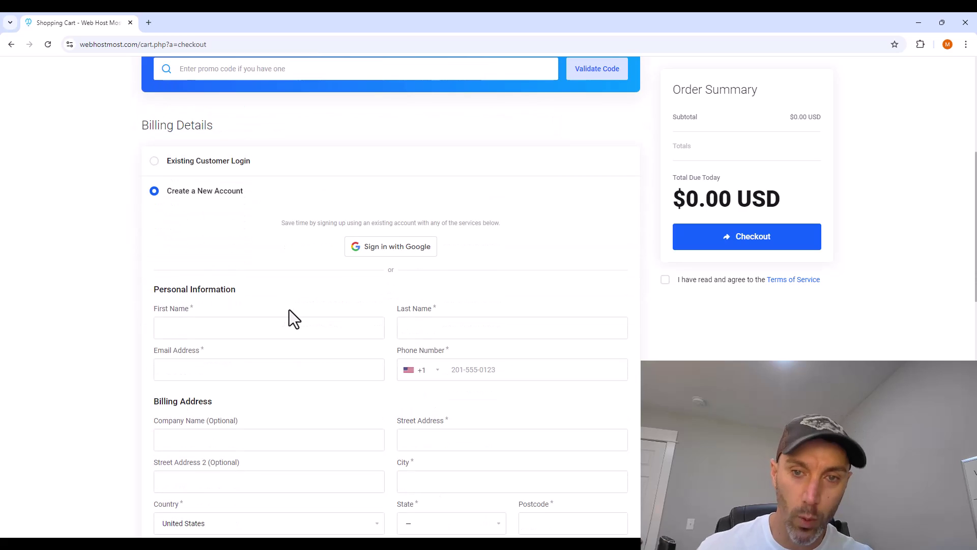
pyautogui.click(387, 249)
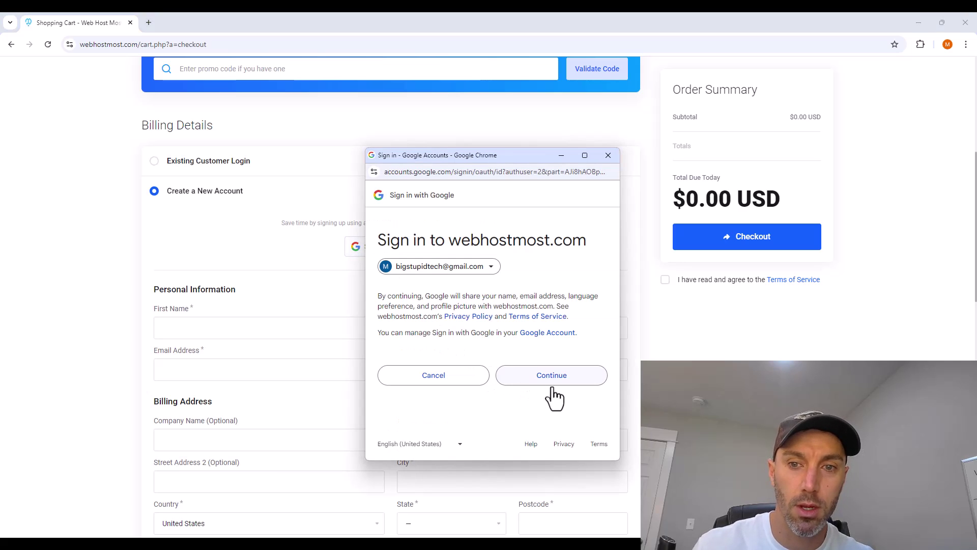
pyautogui.click(552, 383)
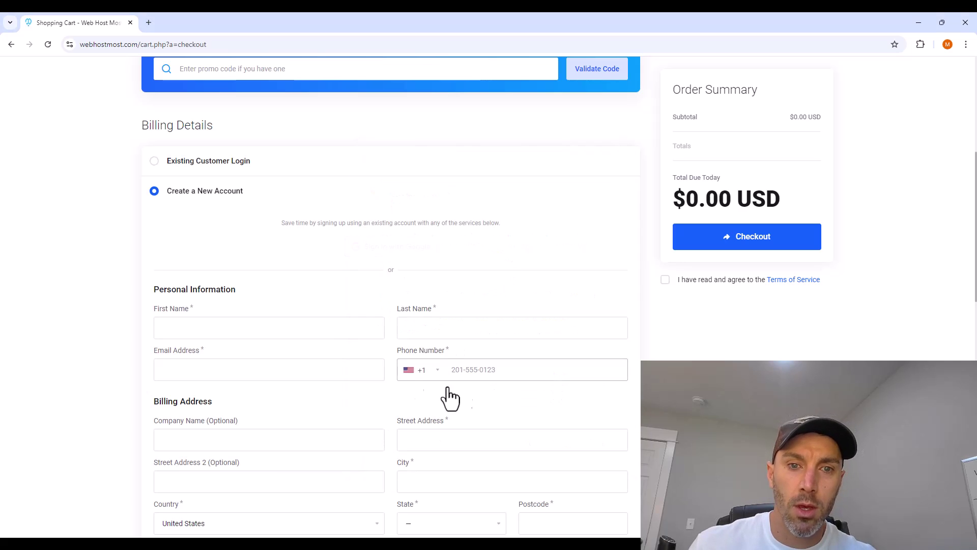
# - Turn off marketing emails, accept the Terms of Service and place the free order
pyautogui.scroll(-10, 292, 395)
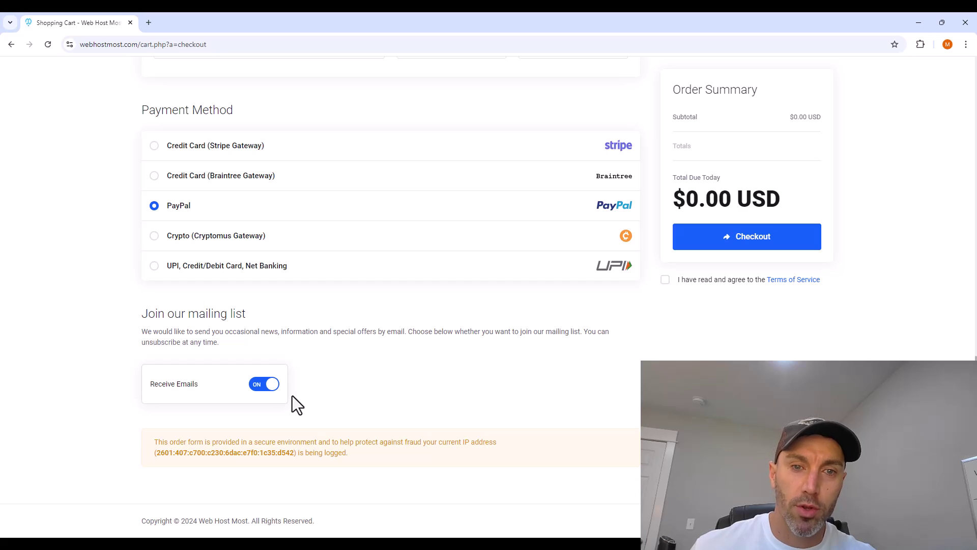
pyautogui.click(264, 386)
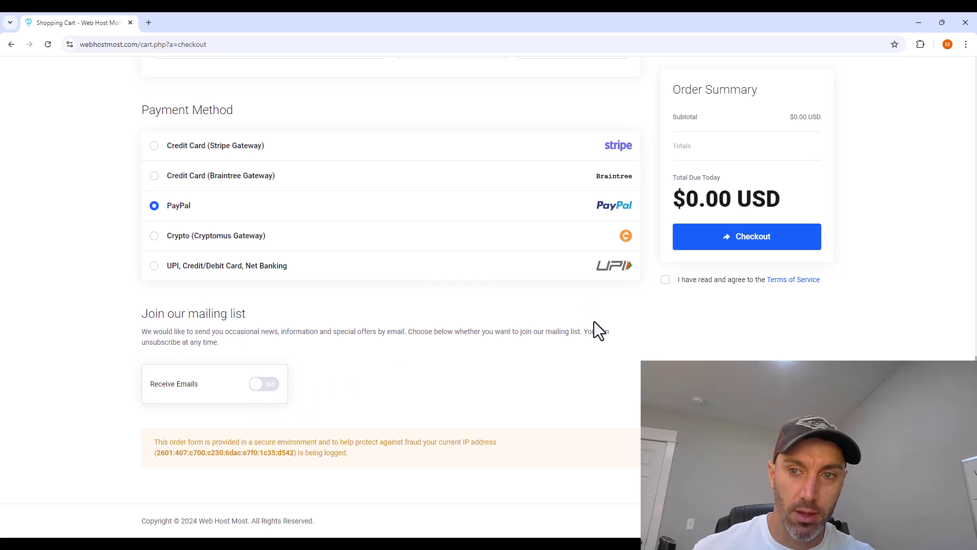
pyautogui.click(774, 248)
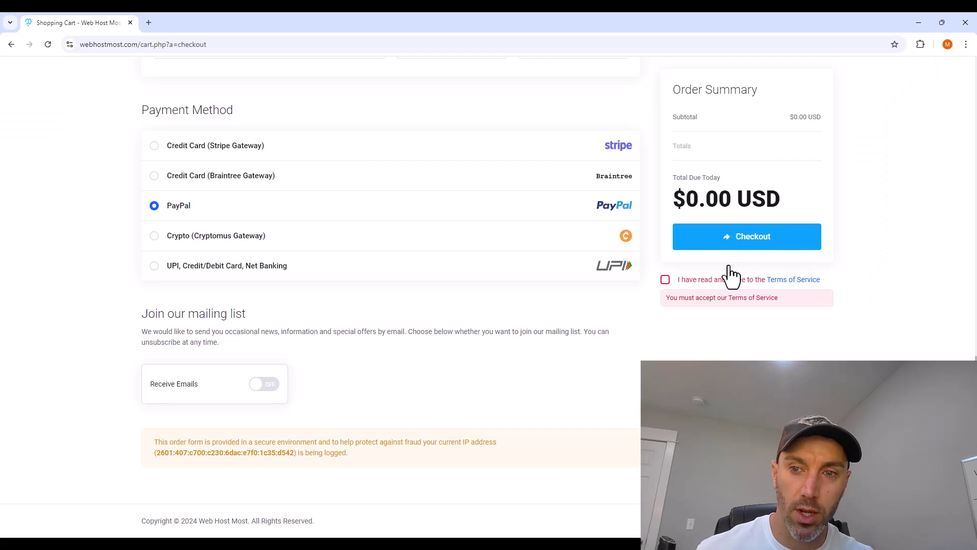
pyautogui.click(665, 279)
pyautogui.click(746, 240)
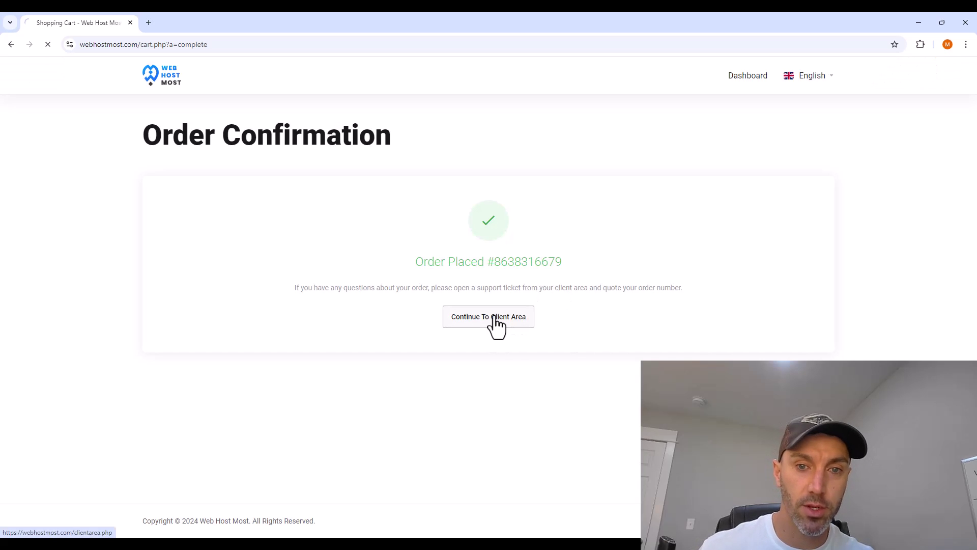
# - Continue to the client area and launch the DirectAdmin control panel for the free plan
pyautogui.click(497, 322)
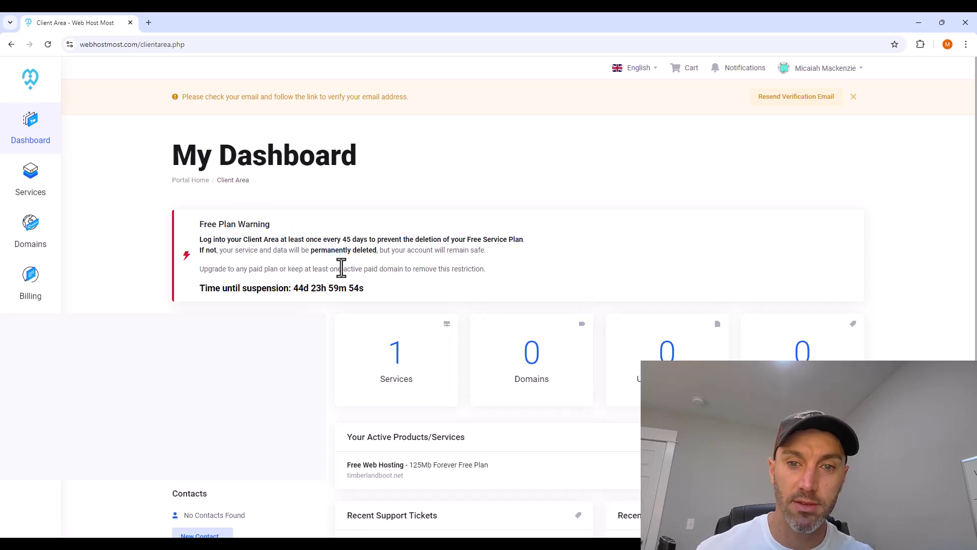
pyautogui.scroll(-2, 371, 330)
pyautogui.scroll(-1, 377, 334)
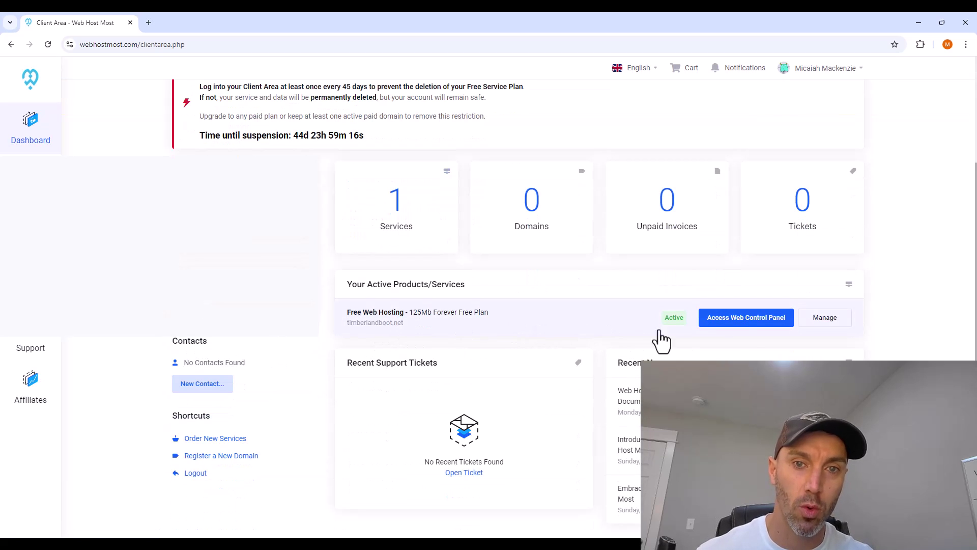
pyautogui.click(746, 318)
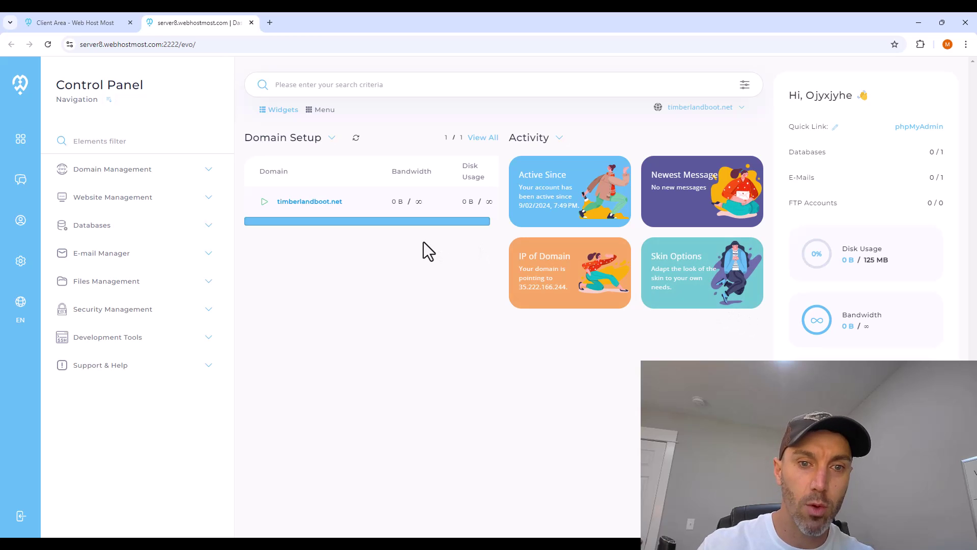
# - Remove the default index.html from public_html in DirectAdmin's File Manager
pyautogui.click(126, 288)
pyautogui.click(116, 311)
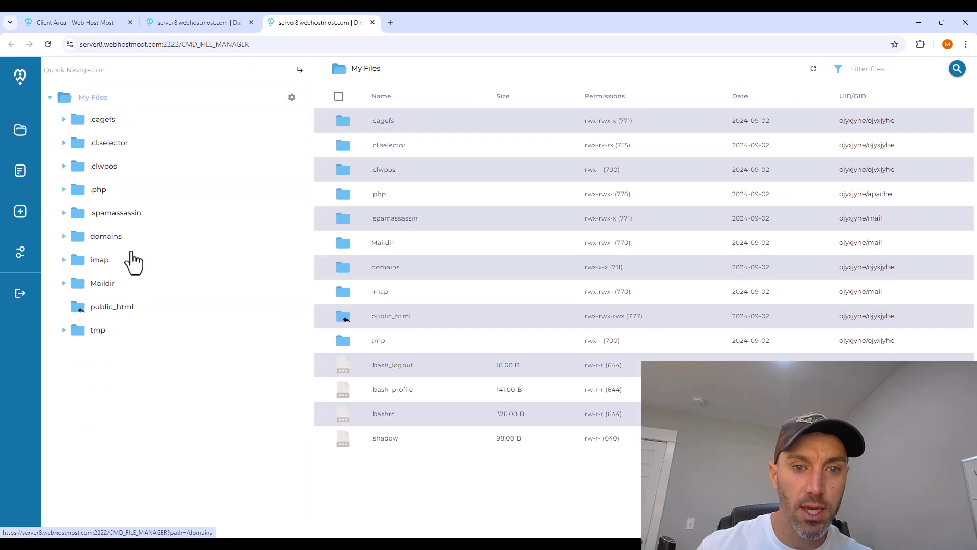
pyautogui.click(124, 310)
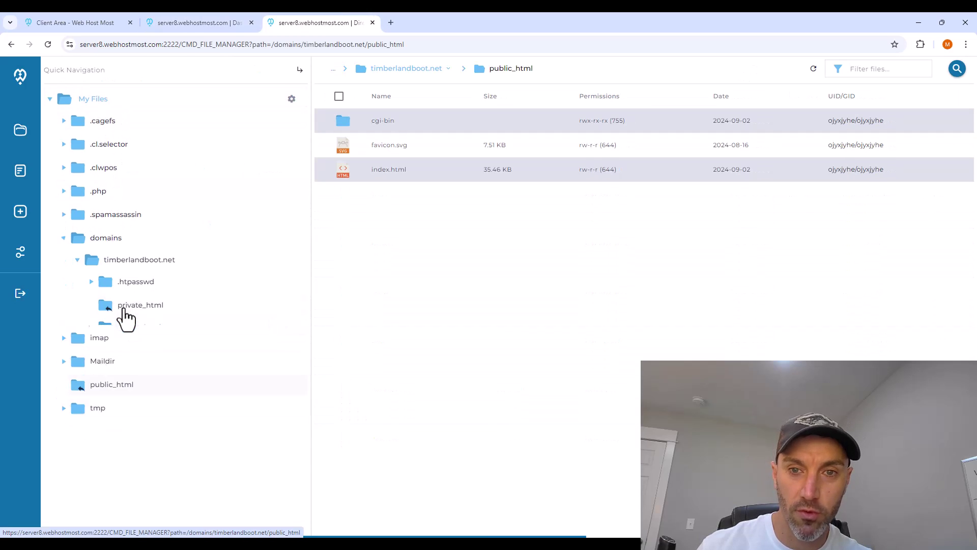
pyautogui.rightClick(384, 170)
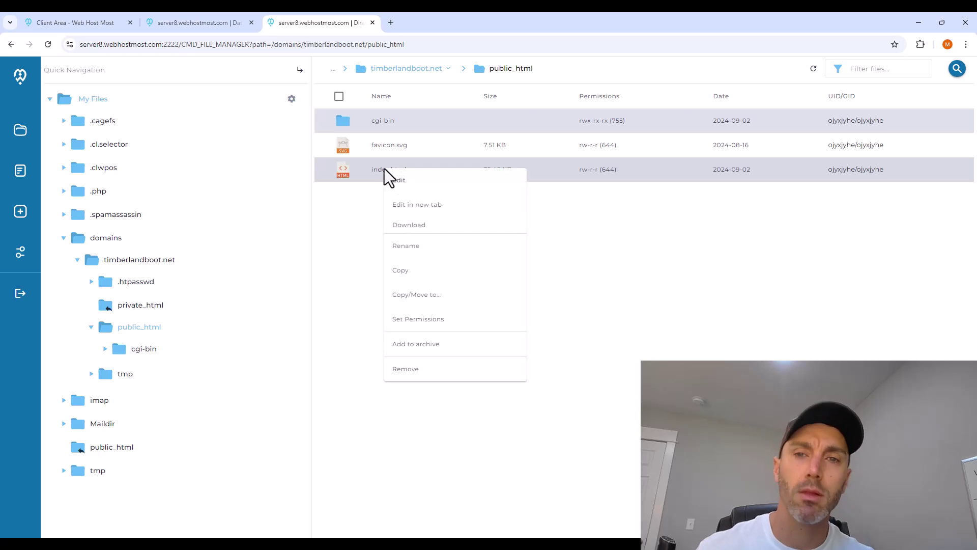
pyautogui.click(415, 370)
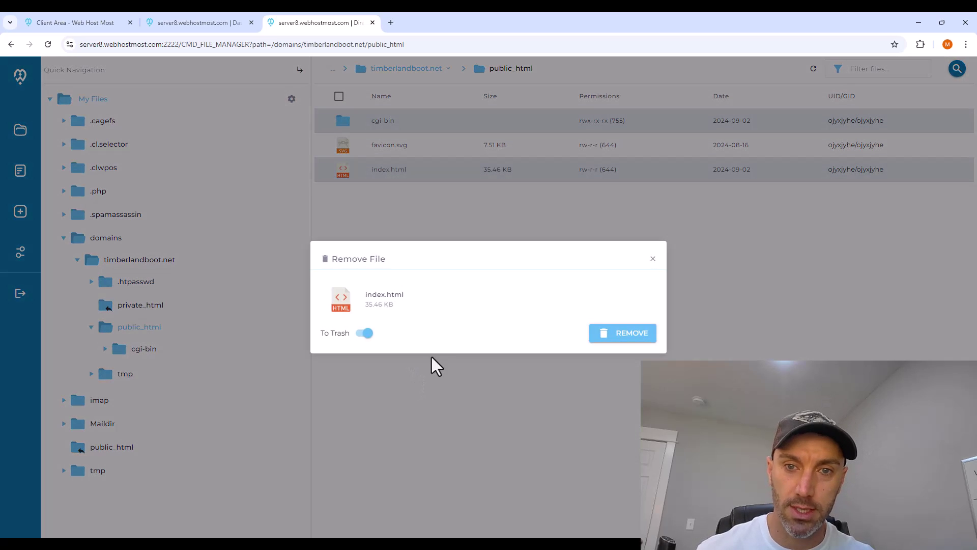
pyautogui.click(634, 339)
pyautogui.rightClick(492, 226)
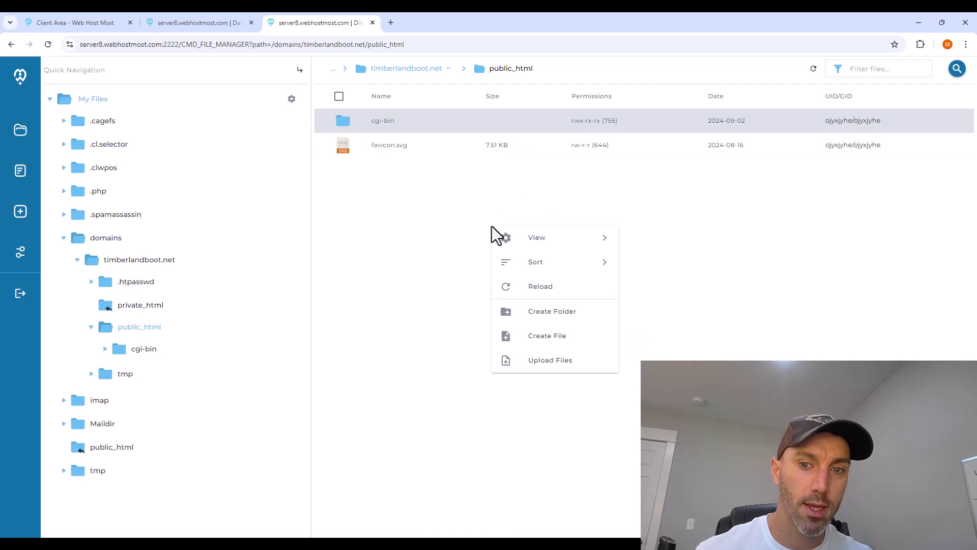
# - Upload index.html from the local tilanboo folder into public_html
pyautogui.click(562, 365)
pyautogui.click(512, 306)
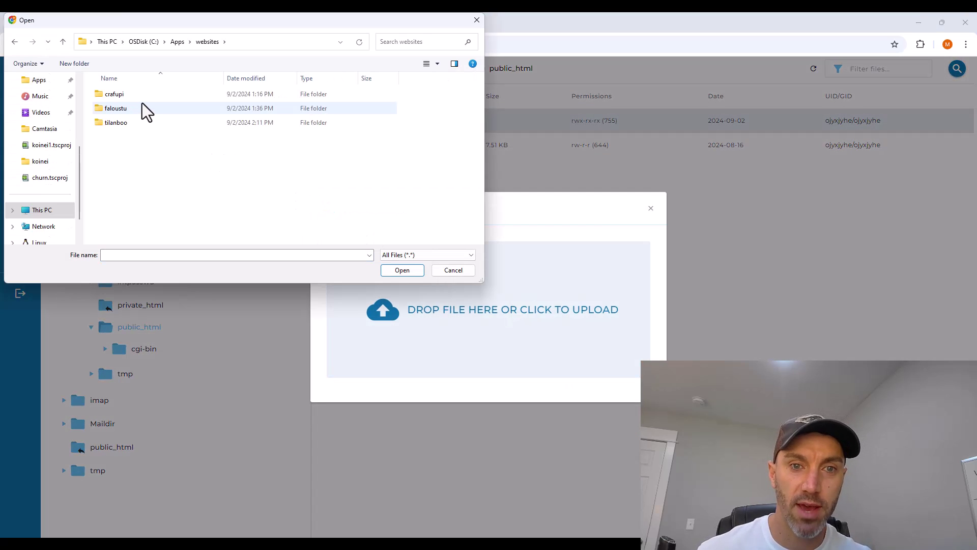
pyautogui.doubleClick(122, 124)
pyautogui.doubleClick(123, 113)
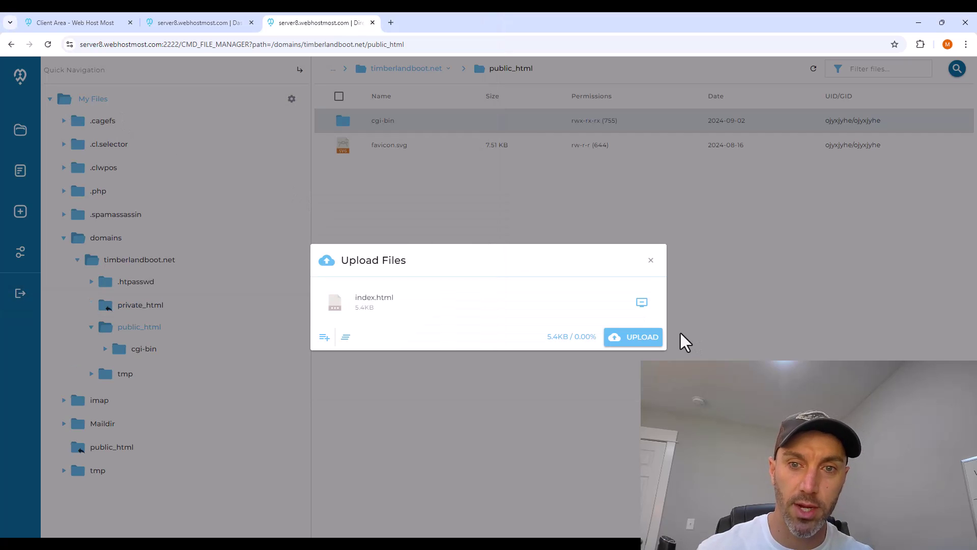
pyautogui.click(645, 338)
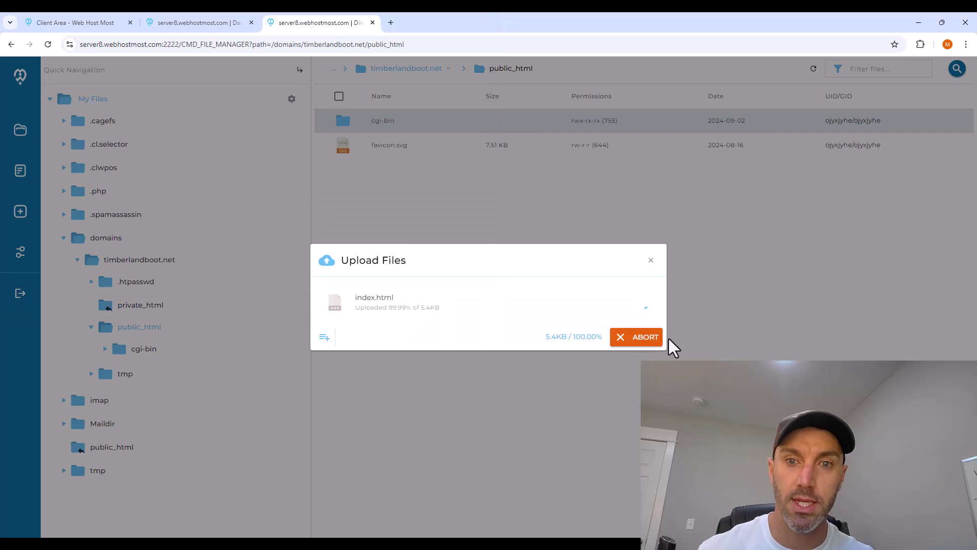
pyautogui.click(651, 260)
pyautogui.doubleClick(357, 45)
# - Return to the server8 dashboard tab and expand Domain Management
pyautogui.click(198, 26)
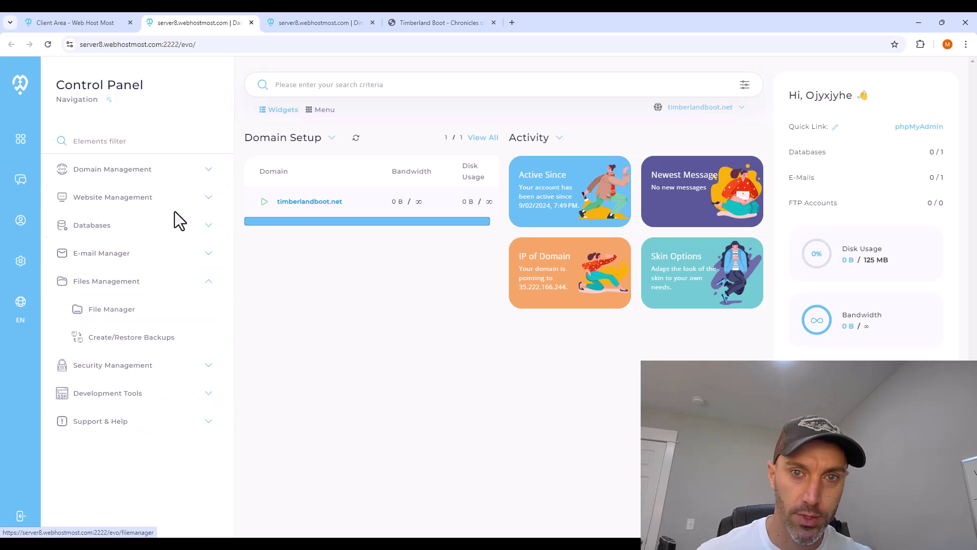
pyautogui.click(207, 174)
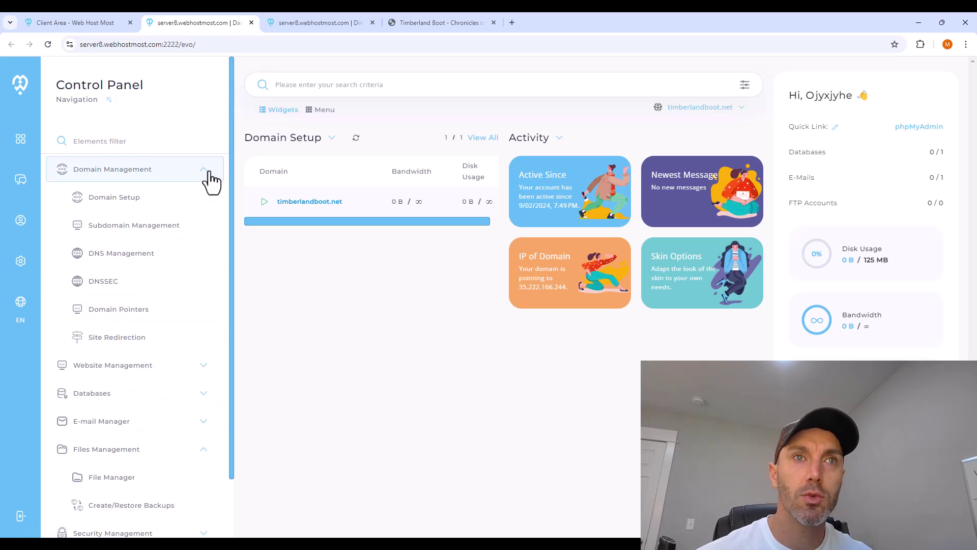
# - Open DNS Management's Help docs and scroll to the NS Record (Nameservers) section
pyautogui.click(117, 262)
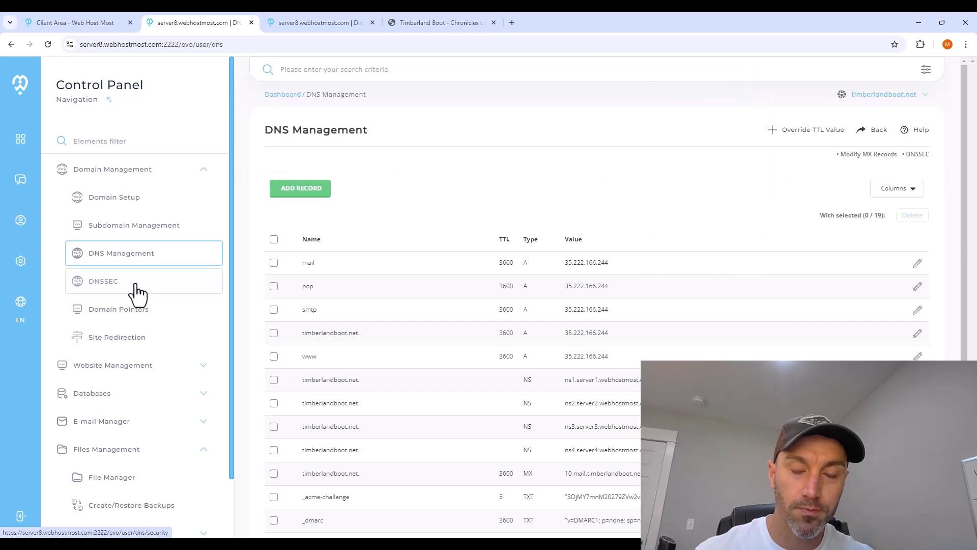
pyautogui.click(916, 130)
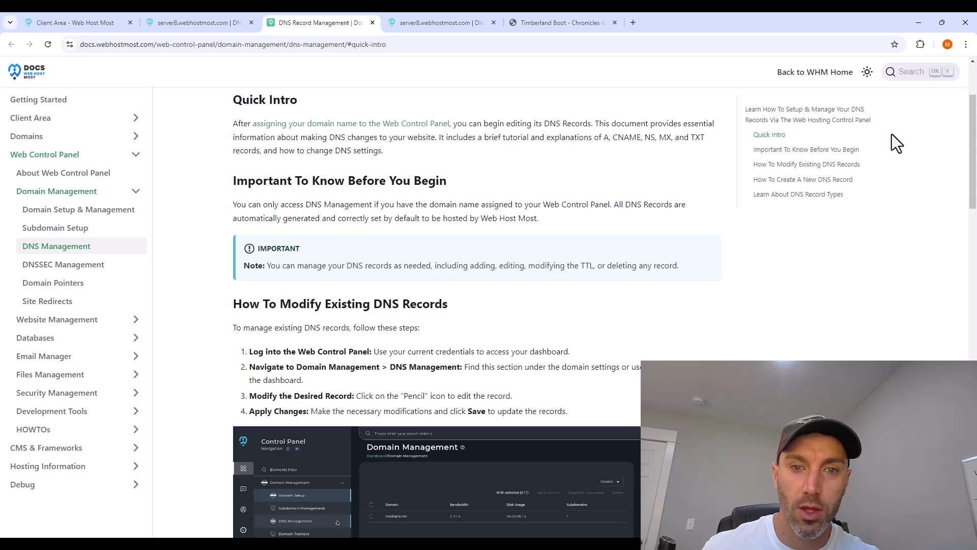
pyautogui.scroll(-10, 768, 332)
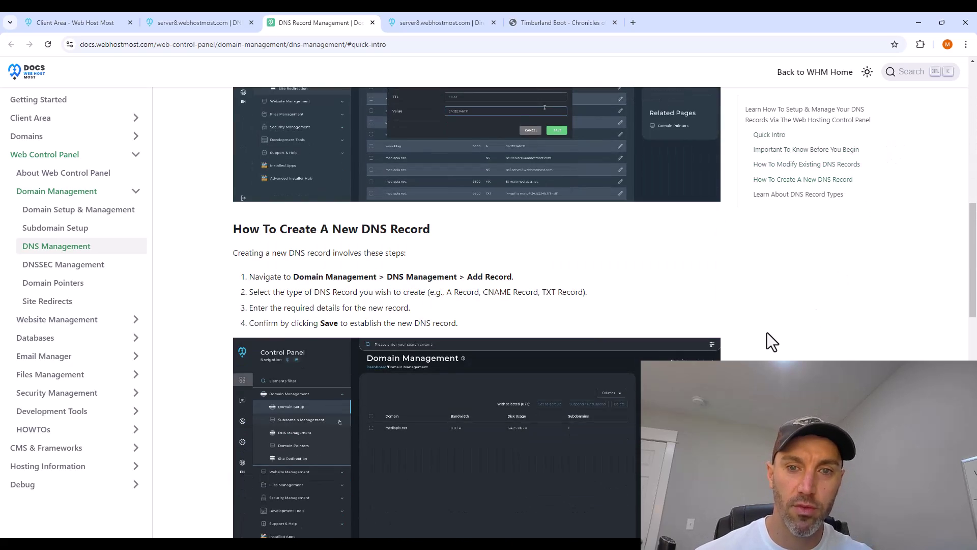
pyautogui.scroll(-6, 767, 333)
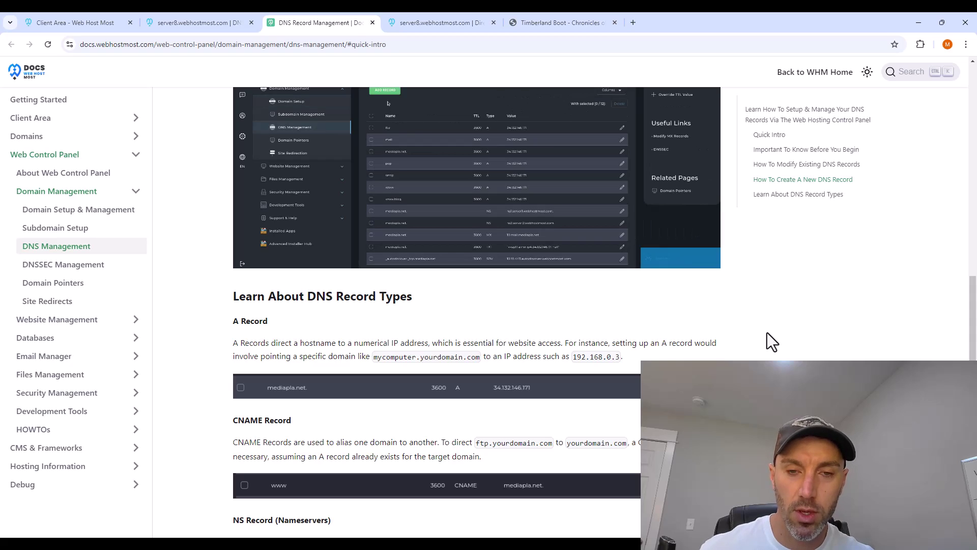
pyautogui.scroll(-5, 768, 333)
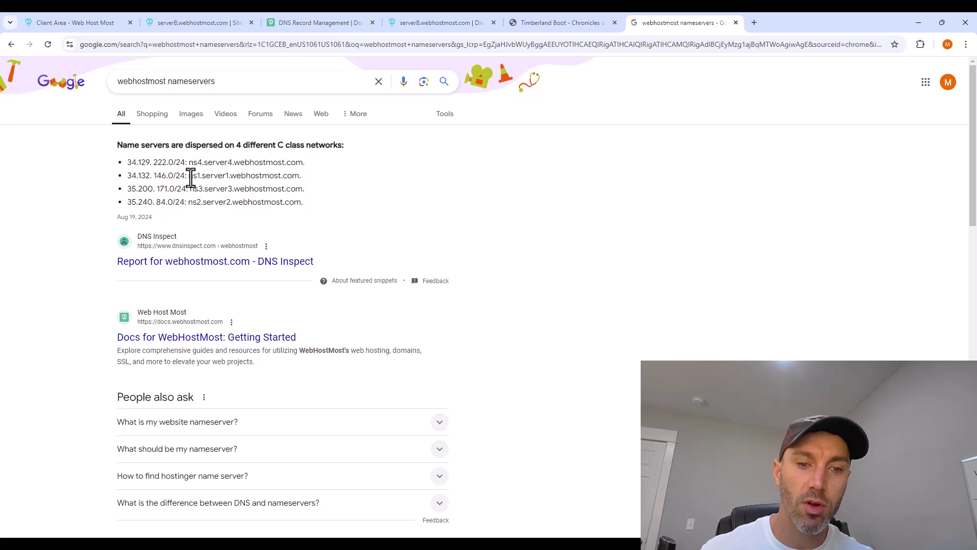
# - Select ns1.server1.webhostmost.com in the nameserver search results to copy it
pyautogui.moveTo(189, 175); pyautogui.dragTo(301, 177)
pyautogui.hotkey('ctrl', 'c')
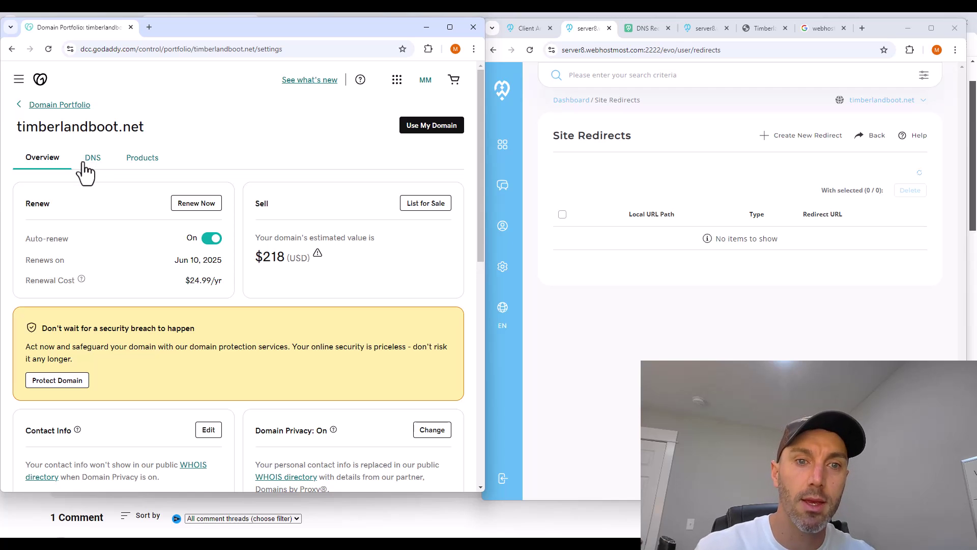
# - Switch timberlandboot.net's GoDaddy nameservers to the 'I'll use my own nameservers' option
pyautogui.click(91, 163)
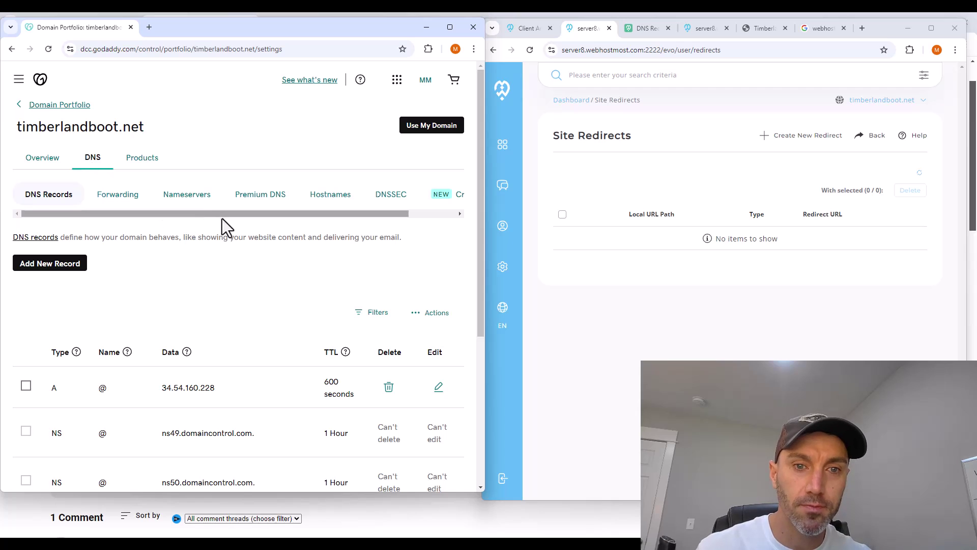
pyautogui.click(191, 201)
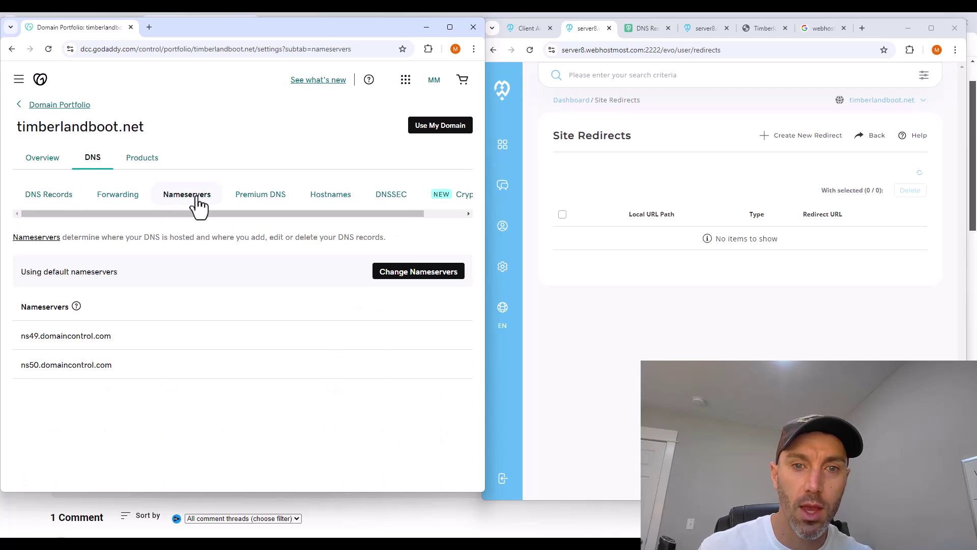
pyautogui.click(405, 273)
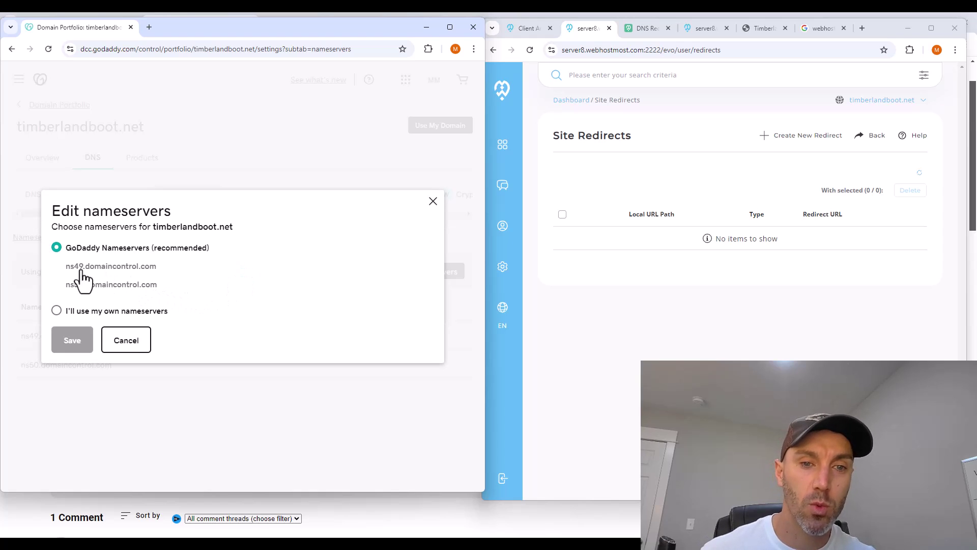
pyautogui.click(57, 312)
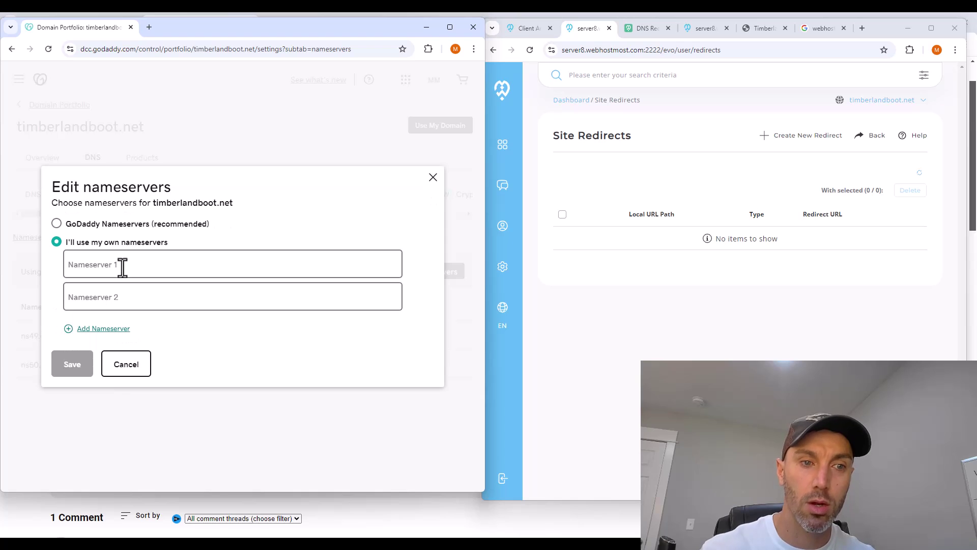
# - Enter ns1.server1.webhostmost.com and ns2.server2.webhostmost.com as the two nameservers
pyautogui.click(122, 262)
pyautogui.hotkey('ctrl', 'v')
pyautogui.click(152, 299)
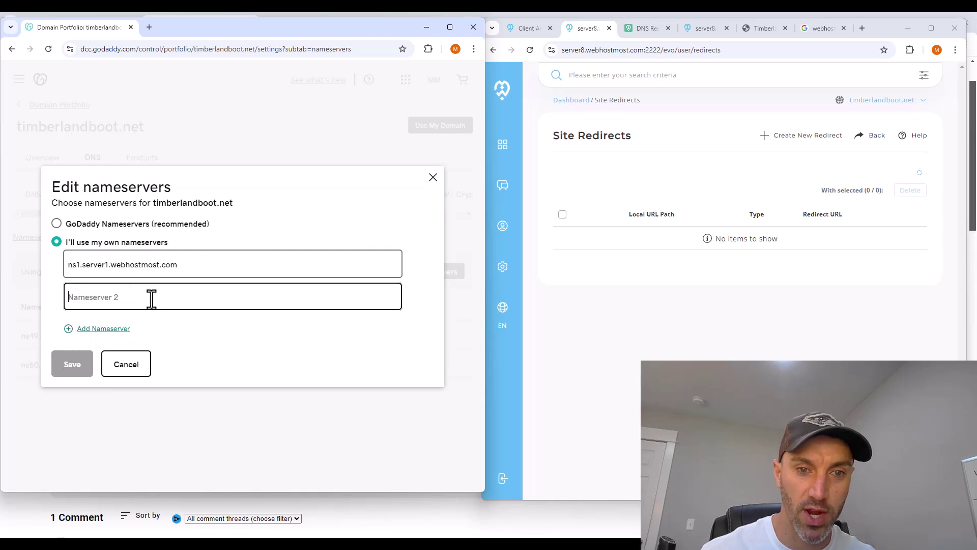
pyautogui.hotkey('ctrl', 'v')
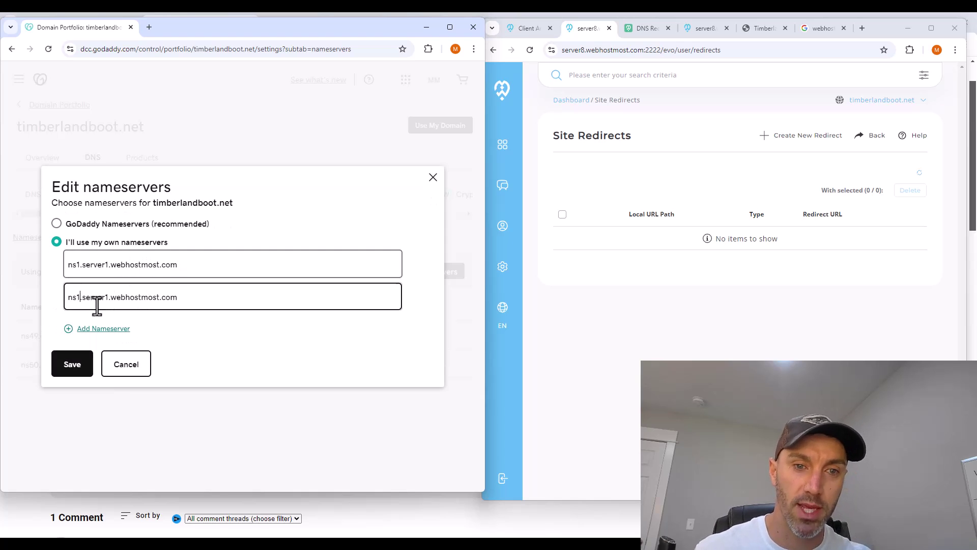
pyautogui.press('Home')
pyautogui.press('Right')
pyautogui.press('Right')
pyautogui.press('Right')
pyautogui.press('BackSpace')
pyautogui.write('2')
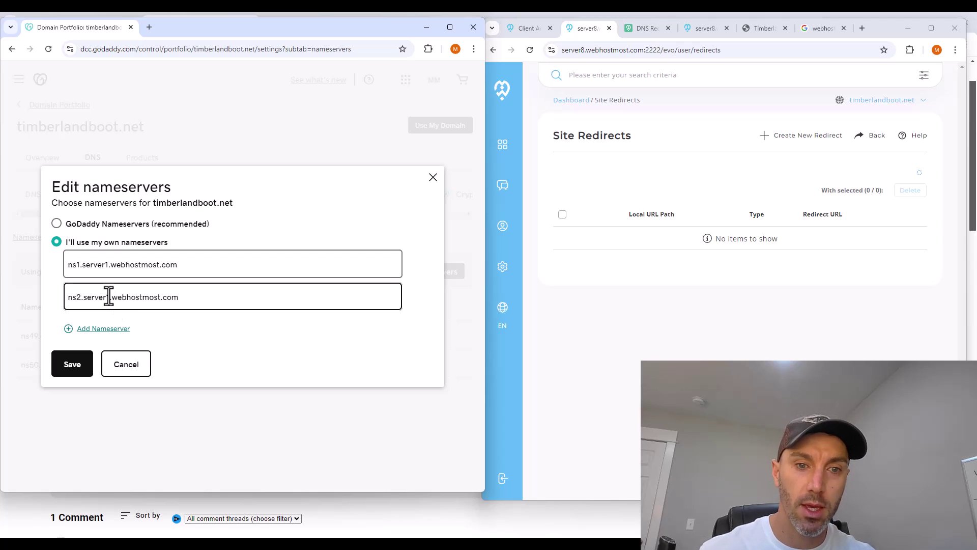
pyautogui.press('BackSpace')
pyautogui.write('2')
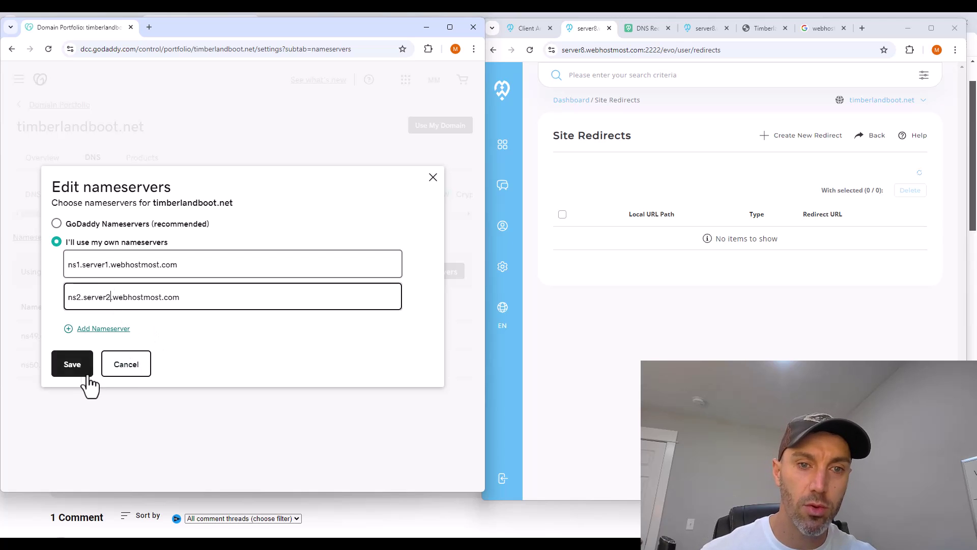
# - Save the custom nameservers and confirm the change
pyautogui.click(74, 364)
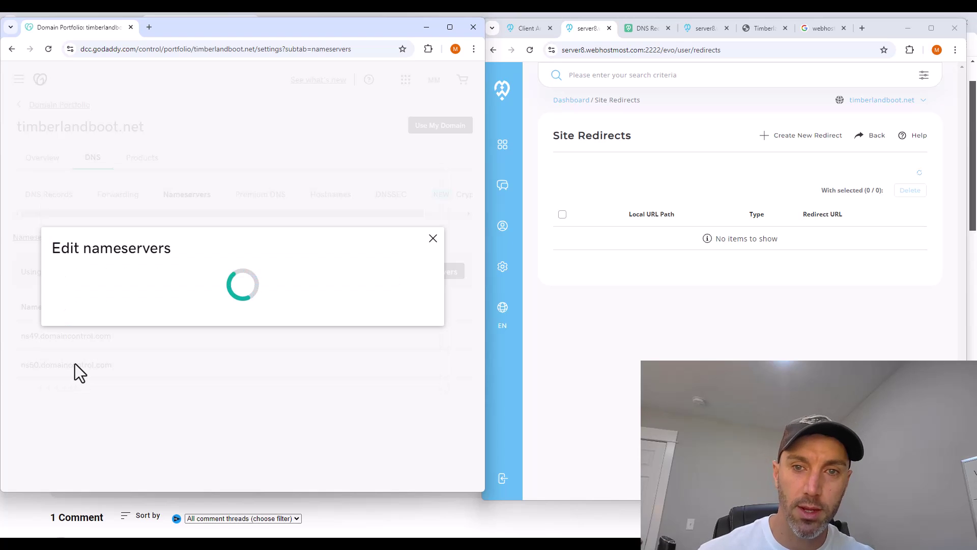
pyautogui.click(68, 326)
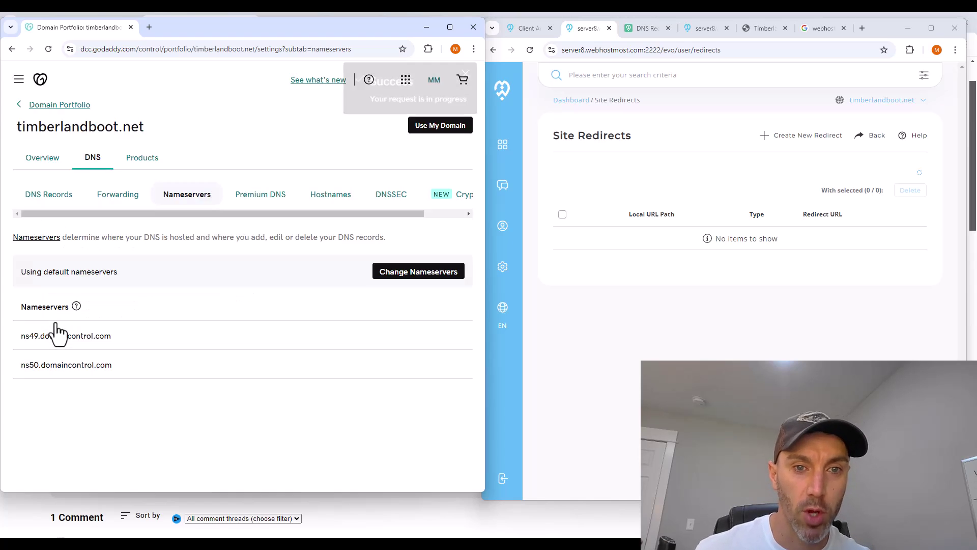
pyautogui.doubleClick(713, 170)
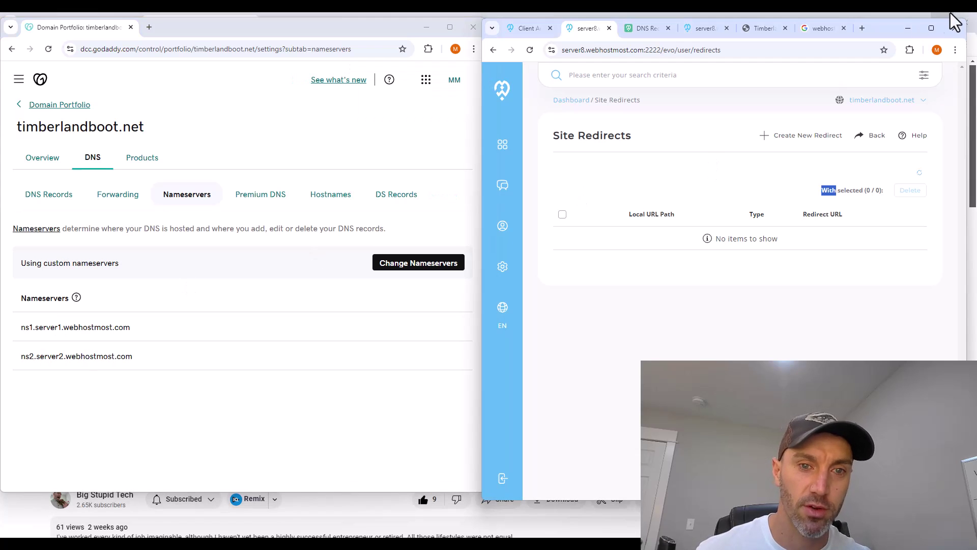
# - Maximize the control panel and go to Security Management's SSL Certificates page
pyautogui.click(932, 28)
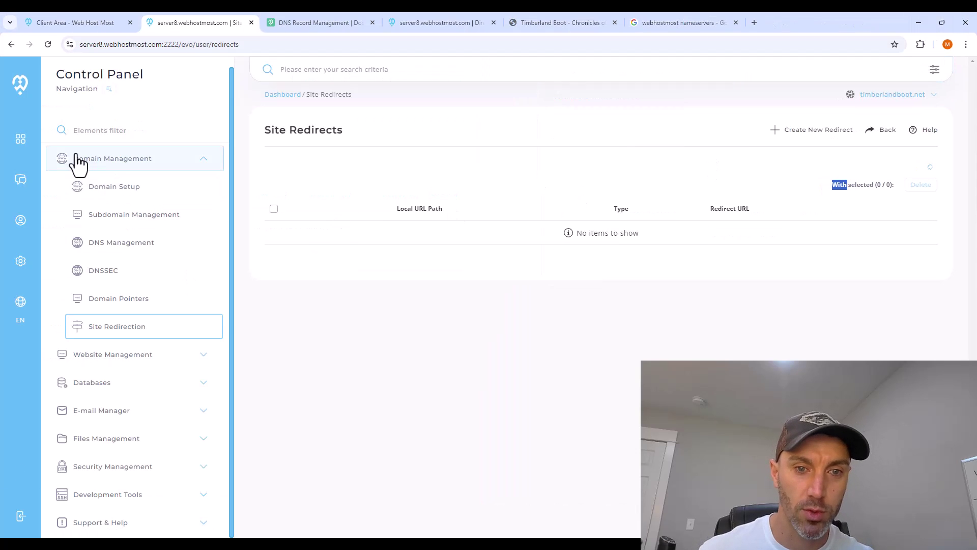
pyautogui.click(120, 159)
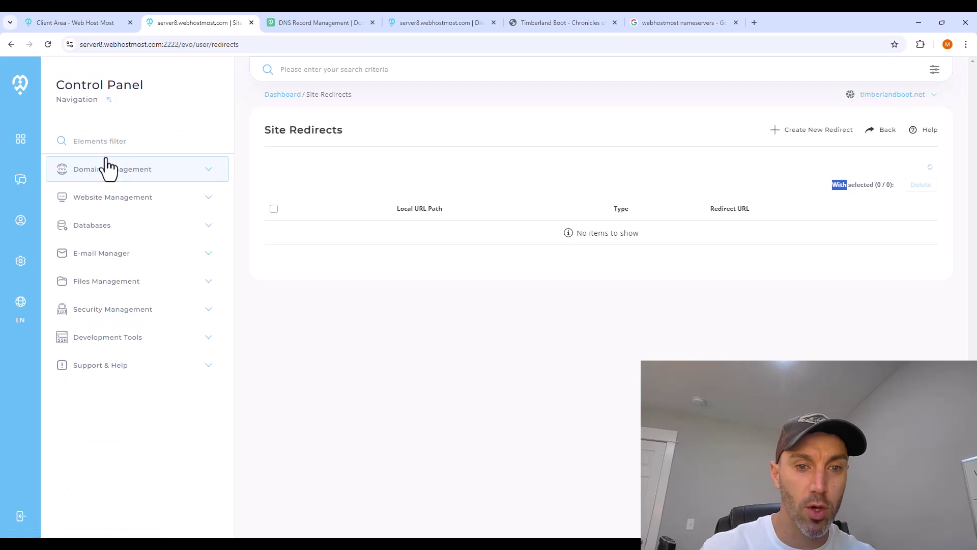
pyautogui.click(201, 311)
pyautogui.click(130, 340)
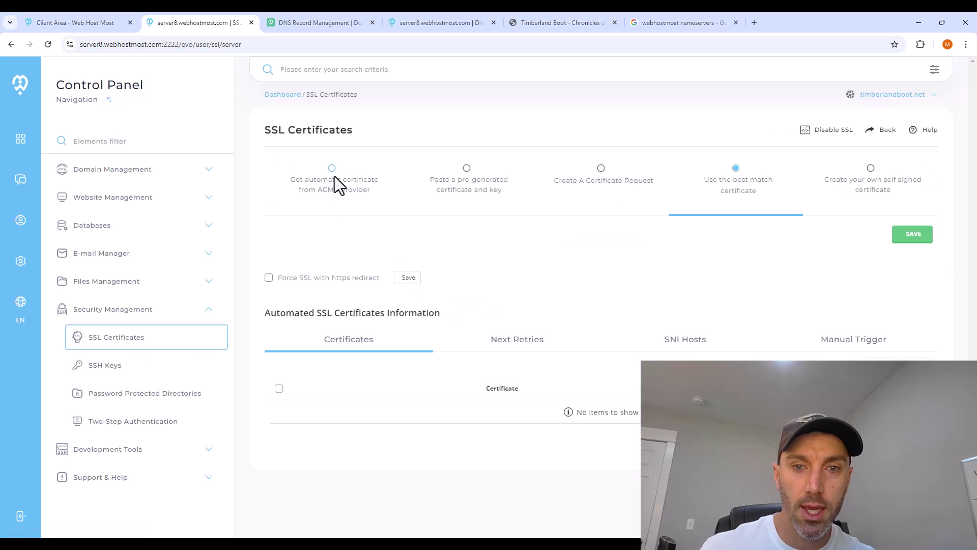
# - Choose an automatic Let's Encrypt certificate for timberlandboot.net, with wildcard coverage for *.timberlandboot.net
pyautogui.click(331, 179)
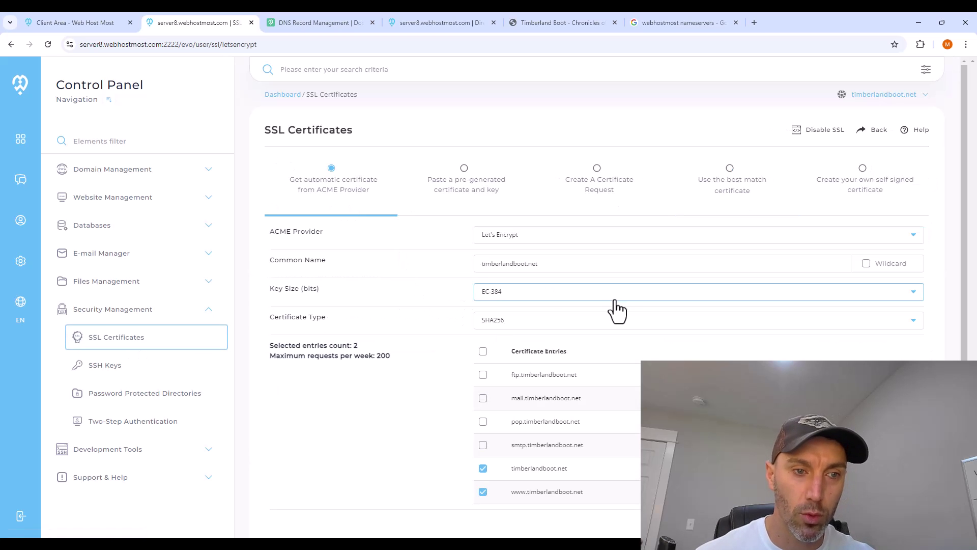
pyautogui.scroll(-1, 622, 334)
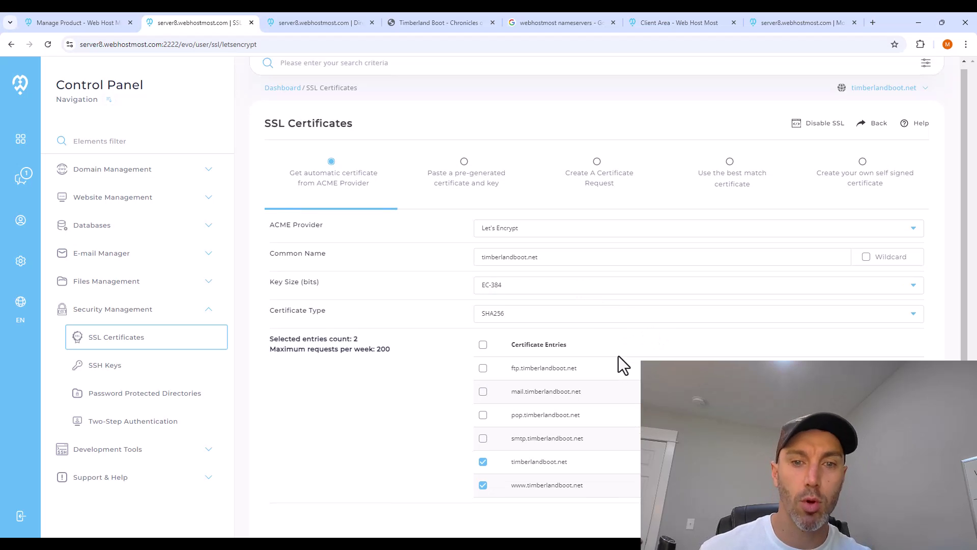
pyautogui.scroll(-5, 618, 356)
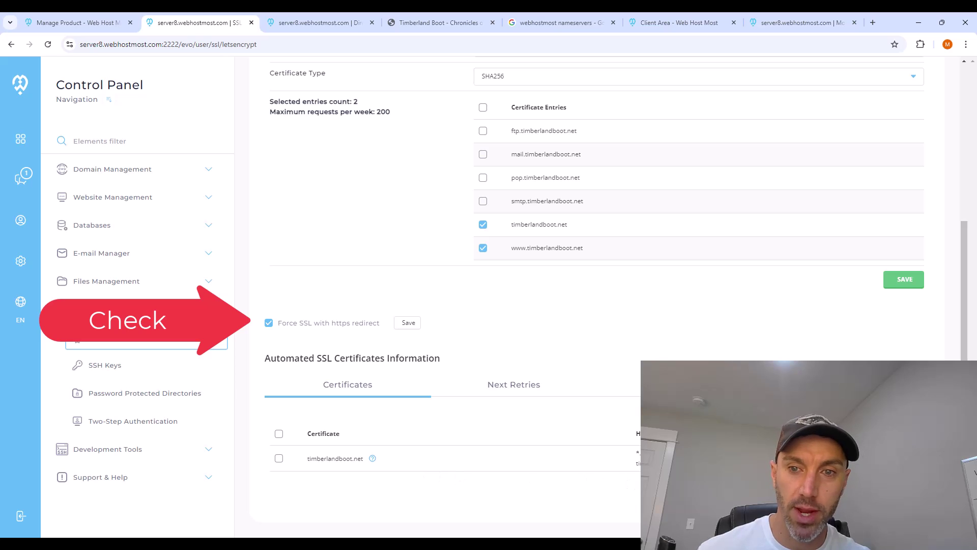
pyautogui.scroll(5, 639, 378)
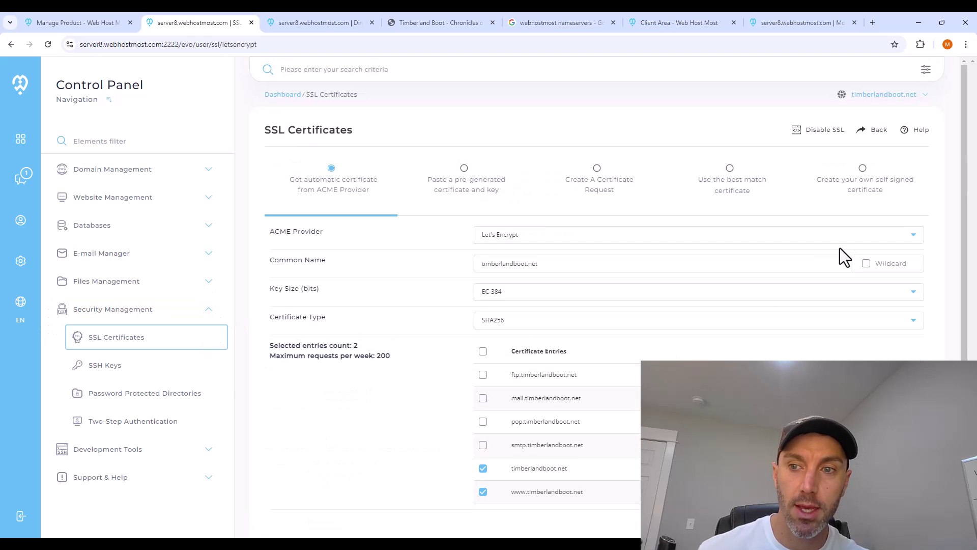
pyautogui.click(865, 267)
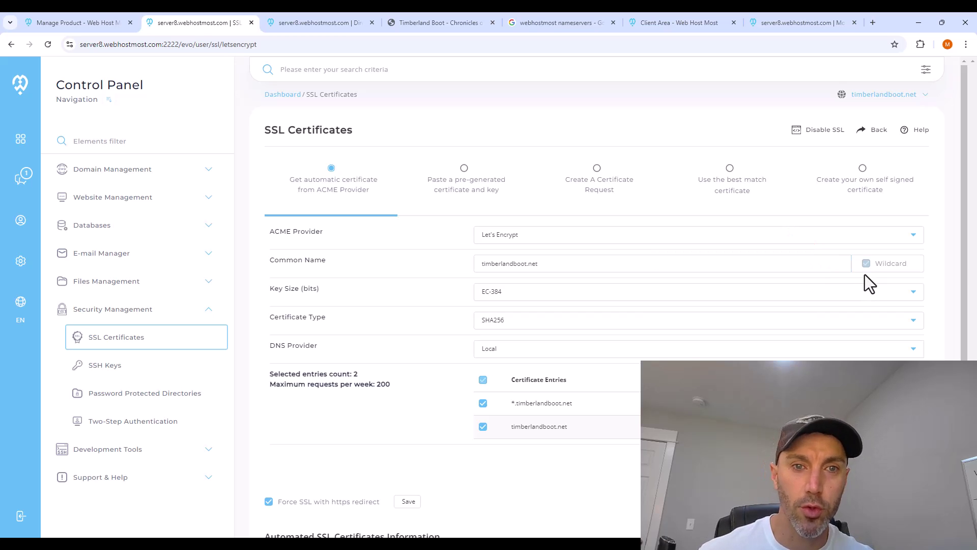
pyautogui.click(138, 48)
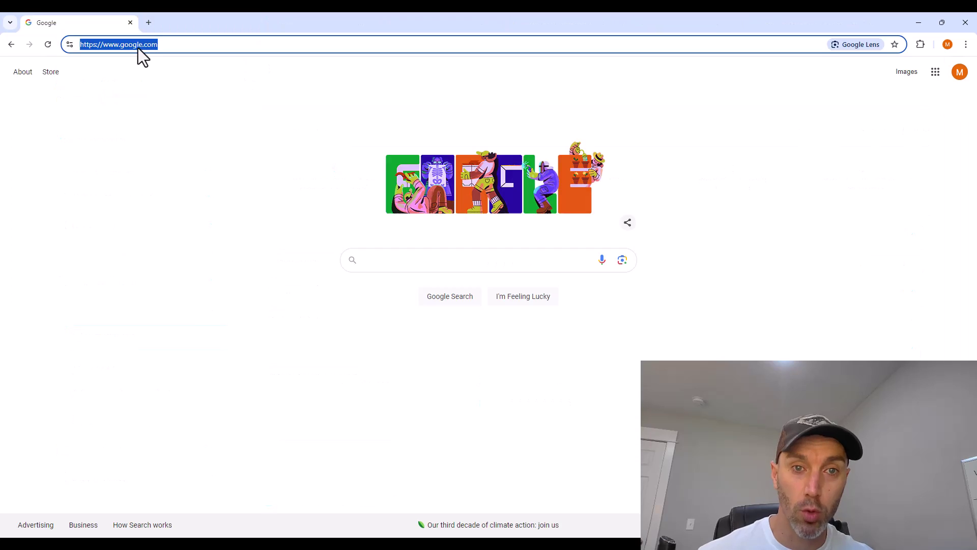
pyautogui.write('timberlandboo')
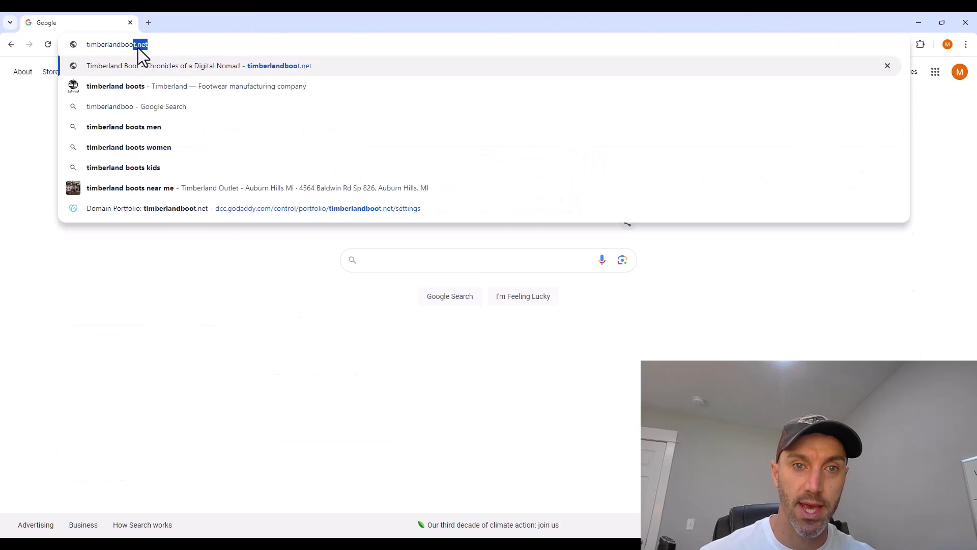
pyautogui.write('t.net')
pyautogui.press('Return')
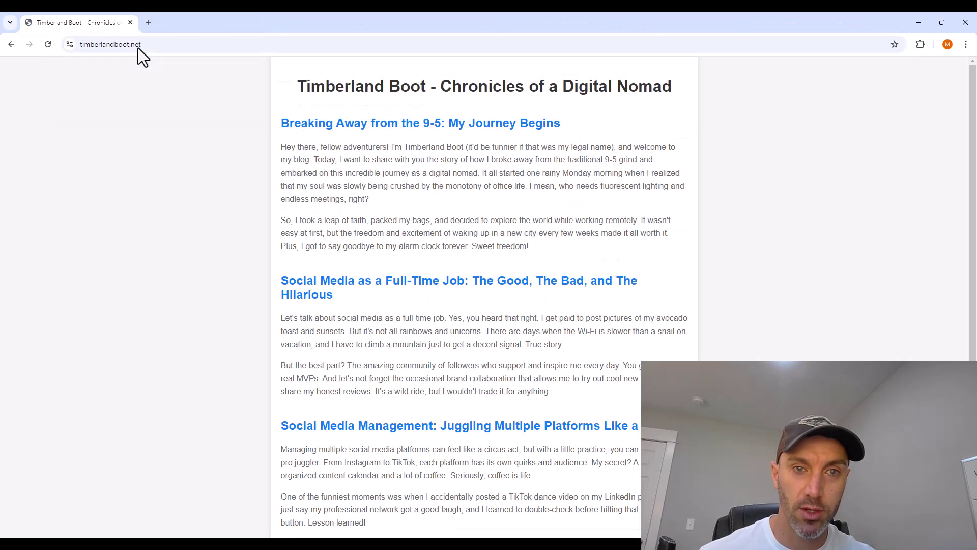
pyautogui.click(126, 47)
pyautogui.click(105, 45)
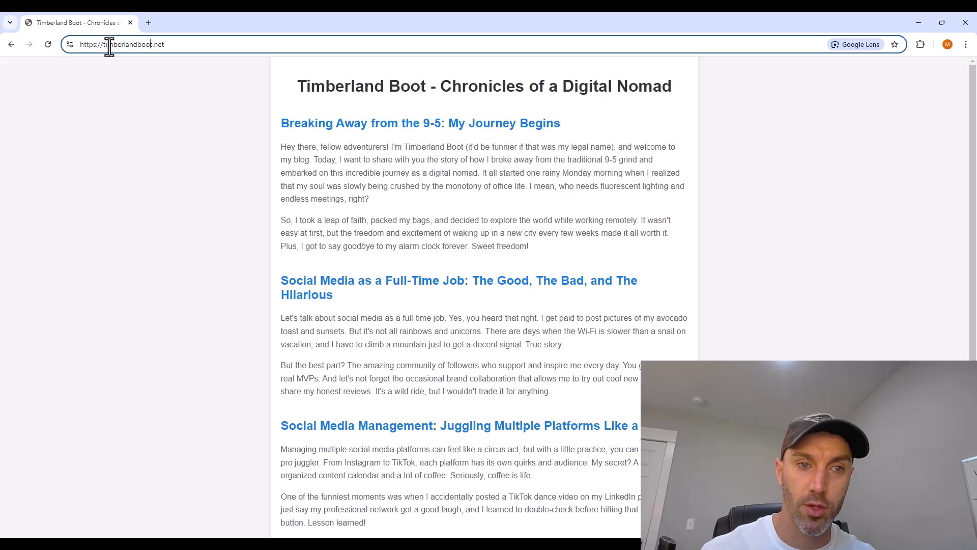
pyautogui.moveTo(101, 45); pyautogui.dragTo(71, 46)
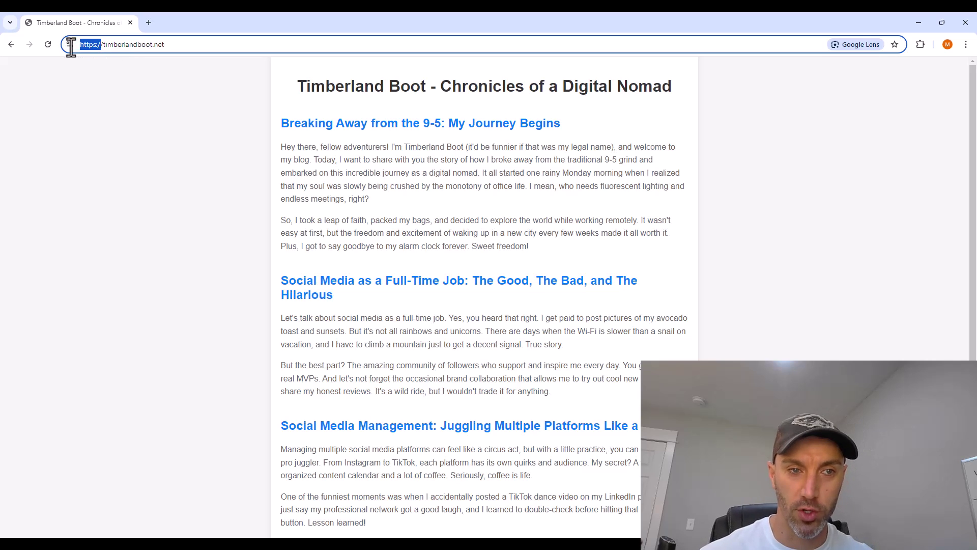